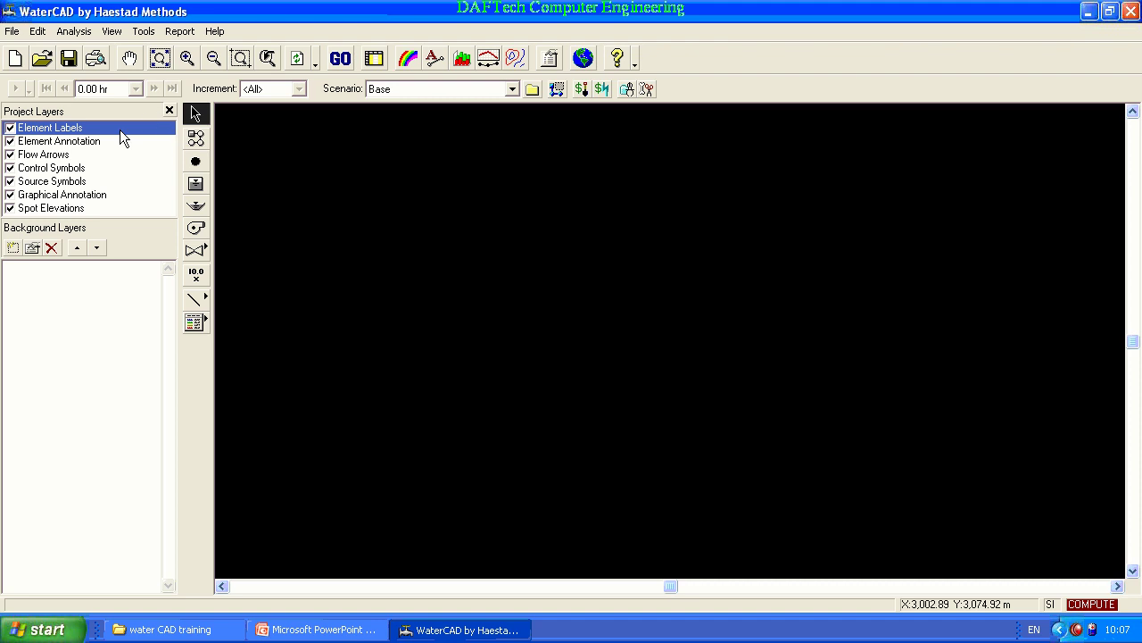
Step: Close the Project Layers panel and open the File menu to browse its commands
{"action": "left_click", "coordinate": [170, 111]}
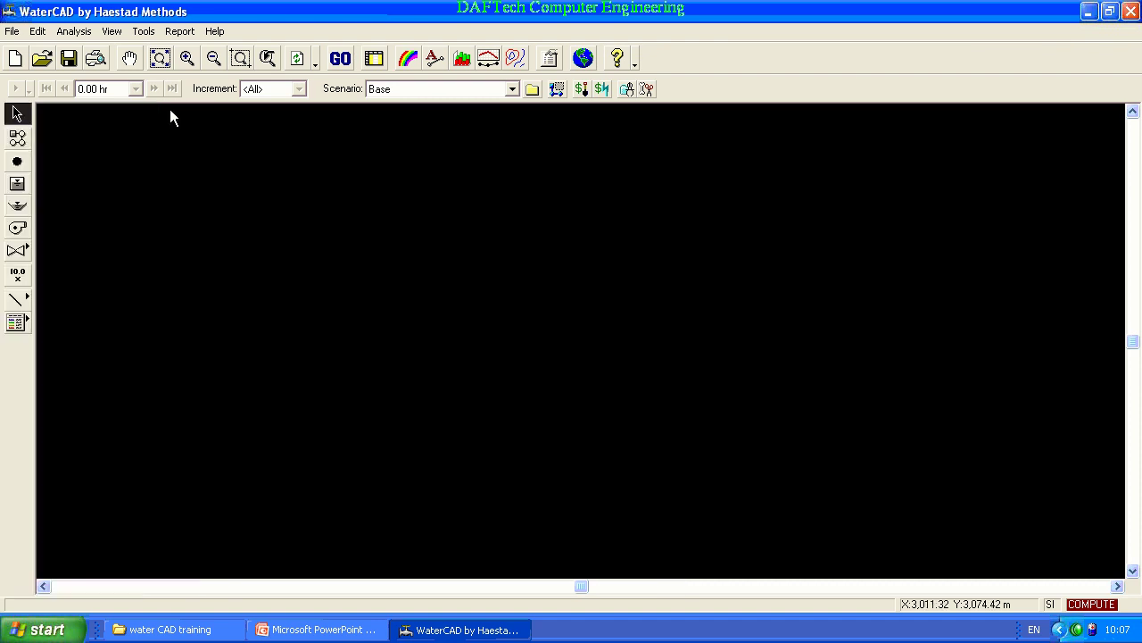
{"action": "left_click", "coordinate": [13, 32]}
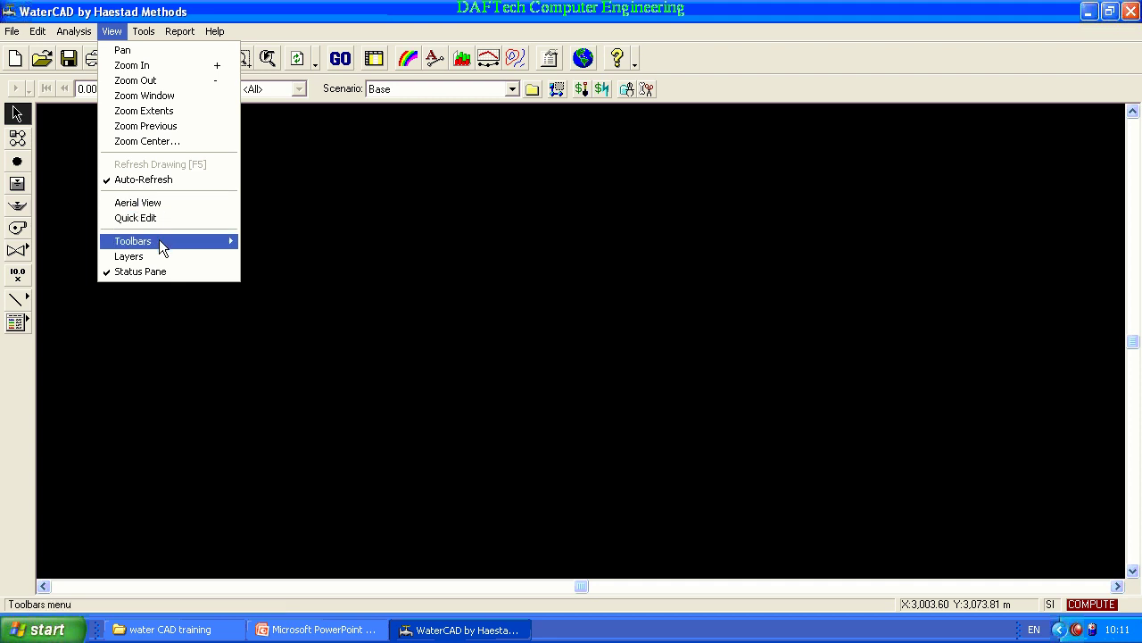
{"action": "mouse_move", "coordinate": [133, 241]}
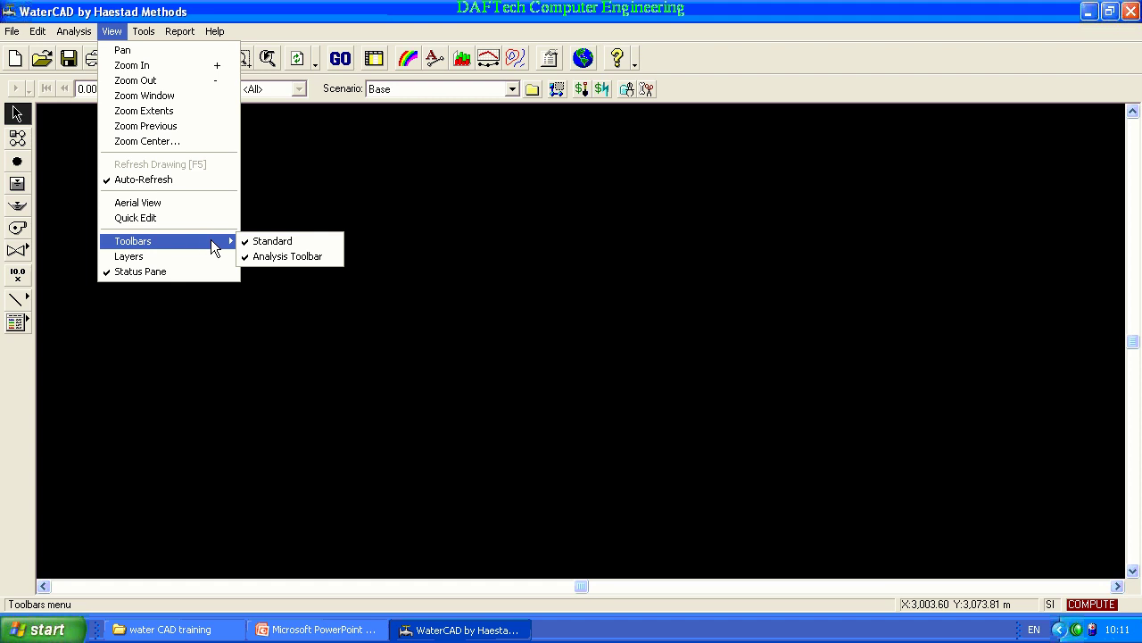
Step: Hide the Standard toolbar via View > Toolbars, then turn it back on
{"action": "left_click", "coordinate": [272, 241]}
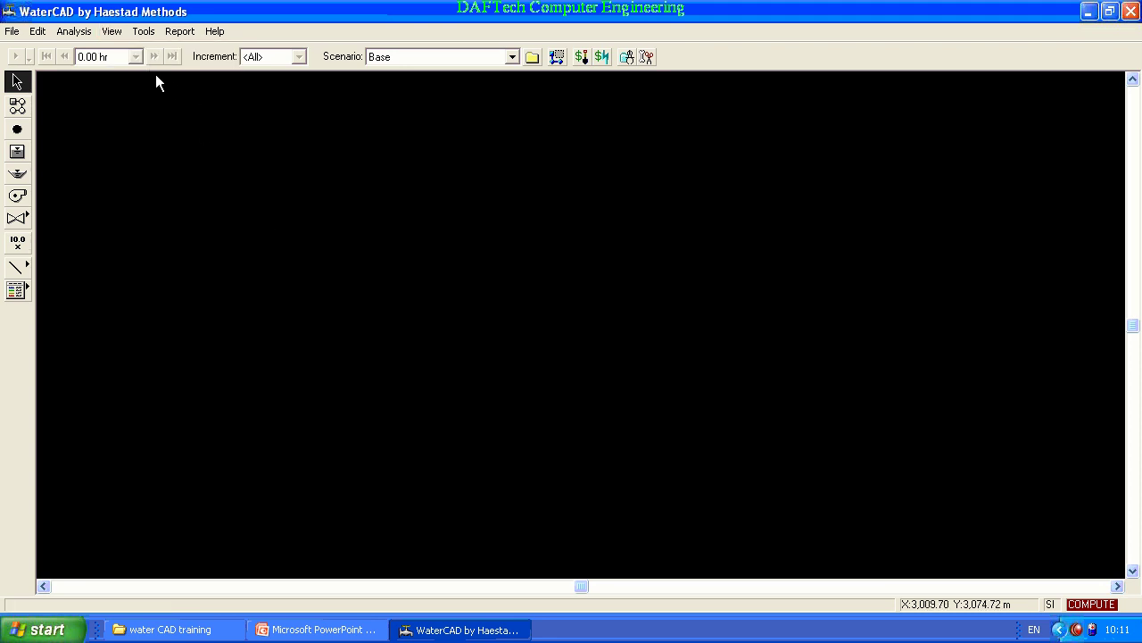
{"action": "left_click", "coordinate": [111, 33]}
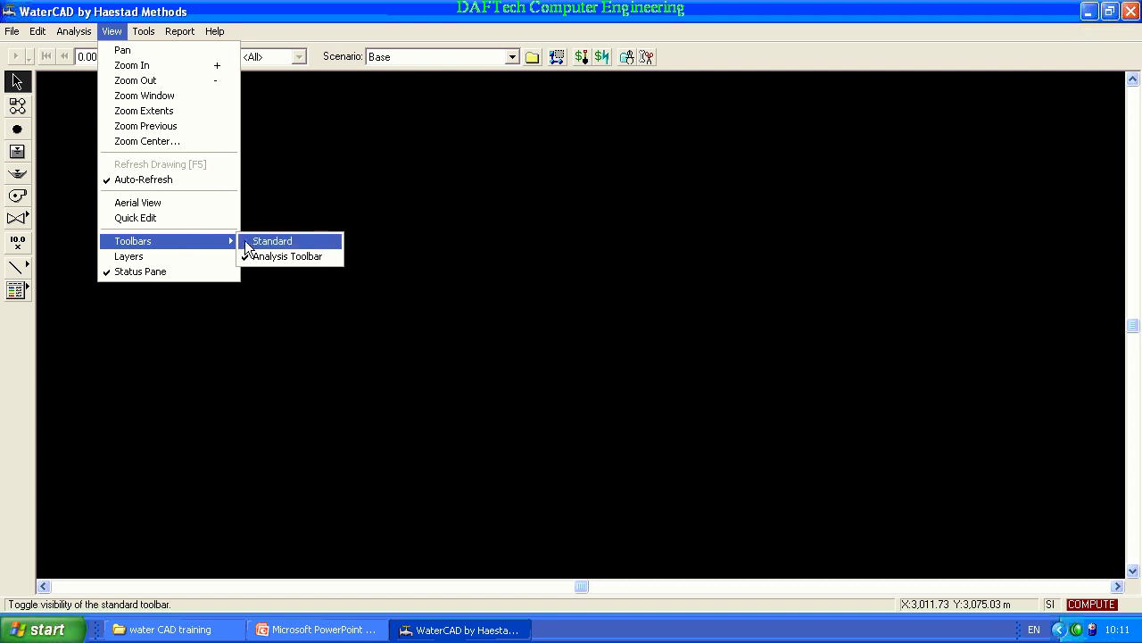
{"action": "left_click", "coordinate": [258, 245]}
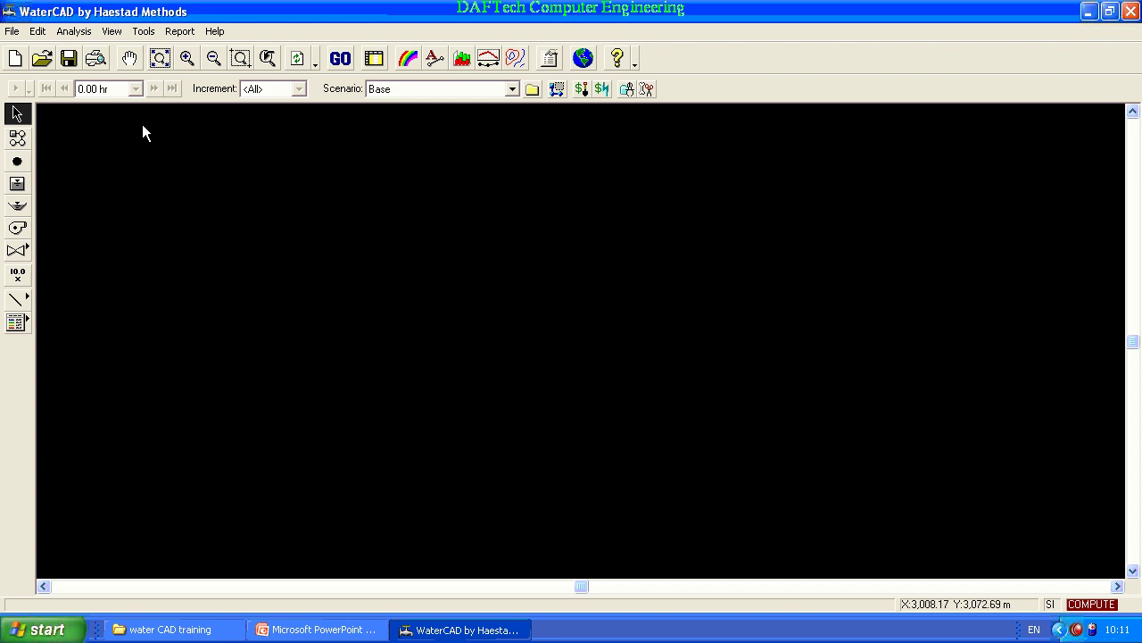
Step: Check the View menu again, then show the Tools menu with colour coding and element labeling
{"action": "left_click", "coordinate": [113, 32]}
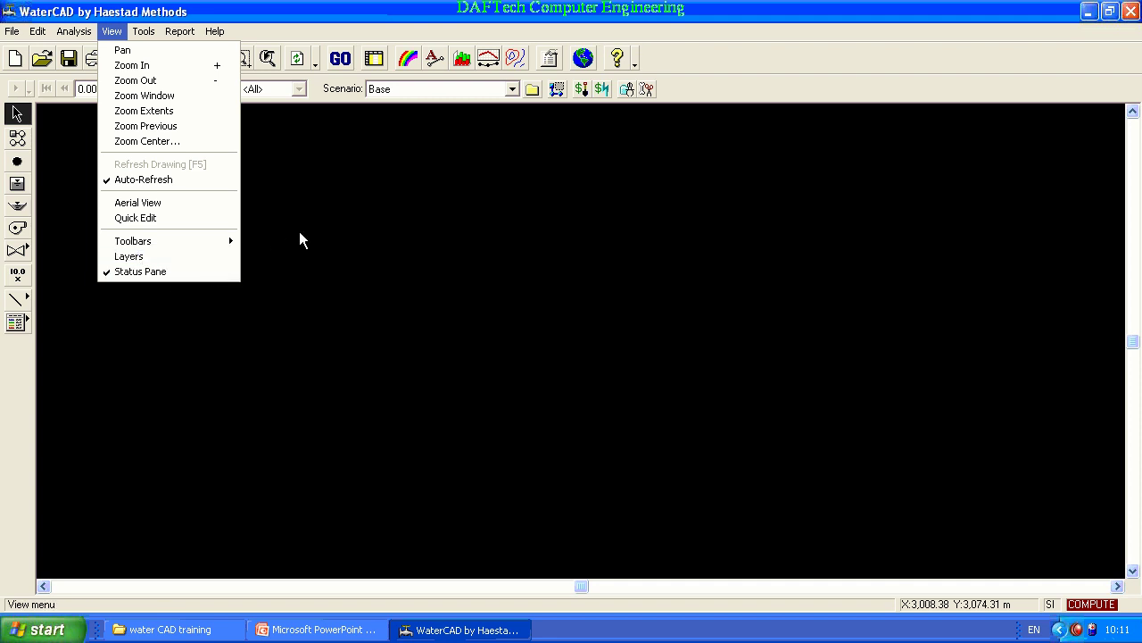
{"action": "left_click", "coordinate": [303, 178]}
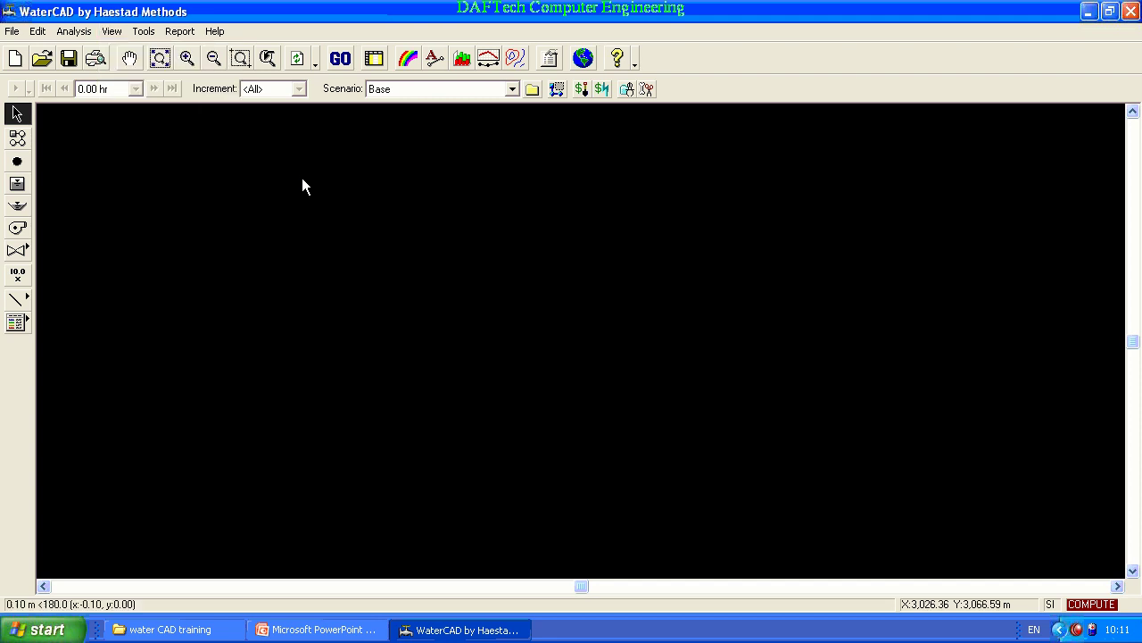
{"action": "left_click", "coordinate": [141, 31]}
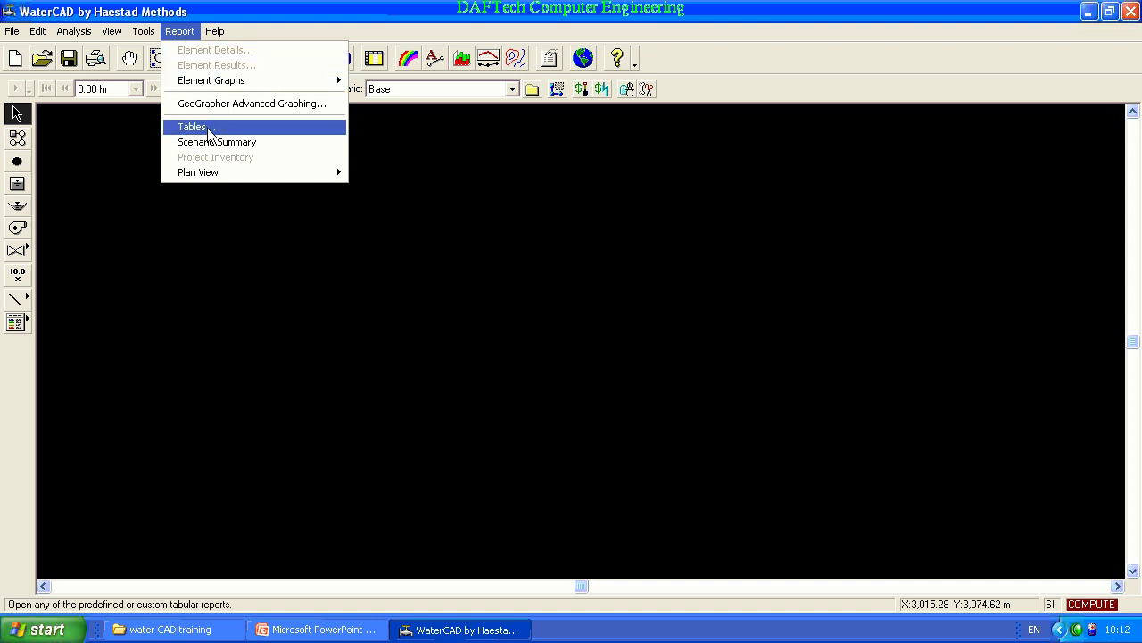
Step: Dismiss the Report menu by clicking on the empty drawing pane
{"action": "left_click", "coordinate": [398, 165]}
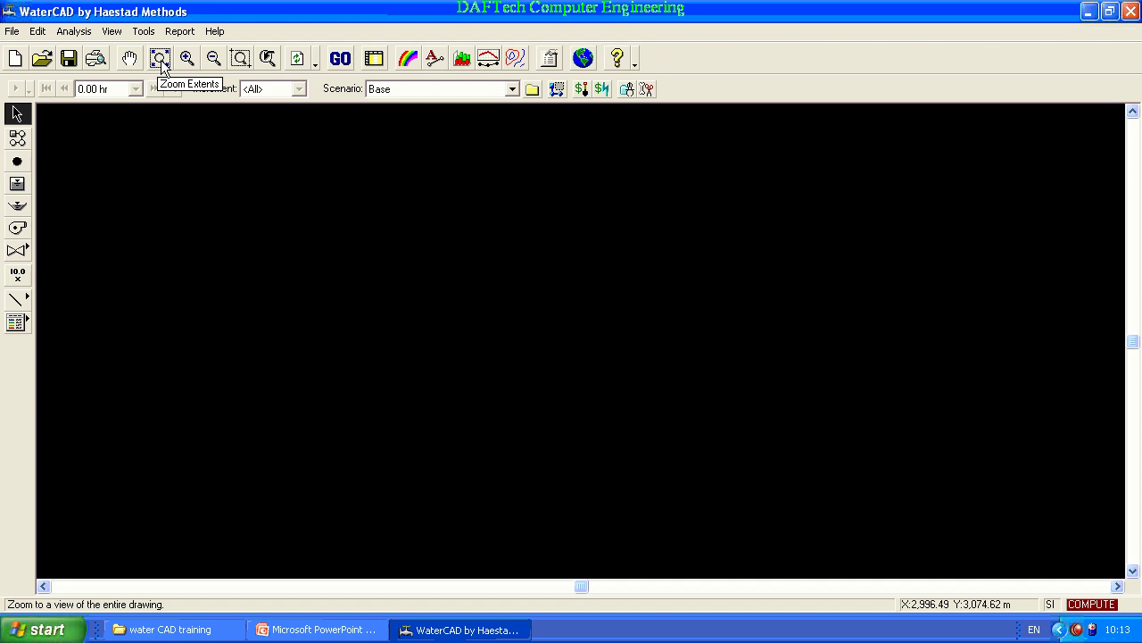
{"action": "left_click", "coordinate": [162, 61]}
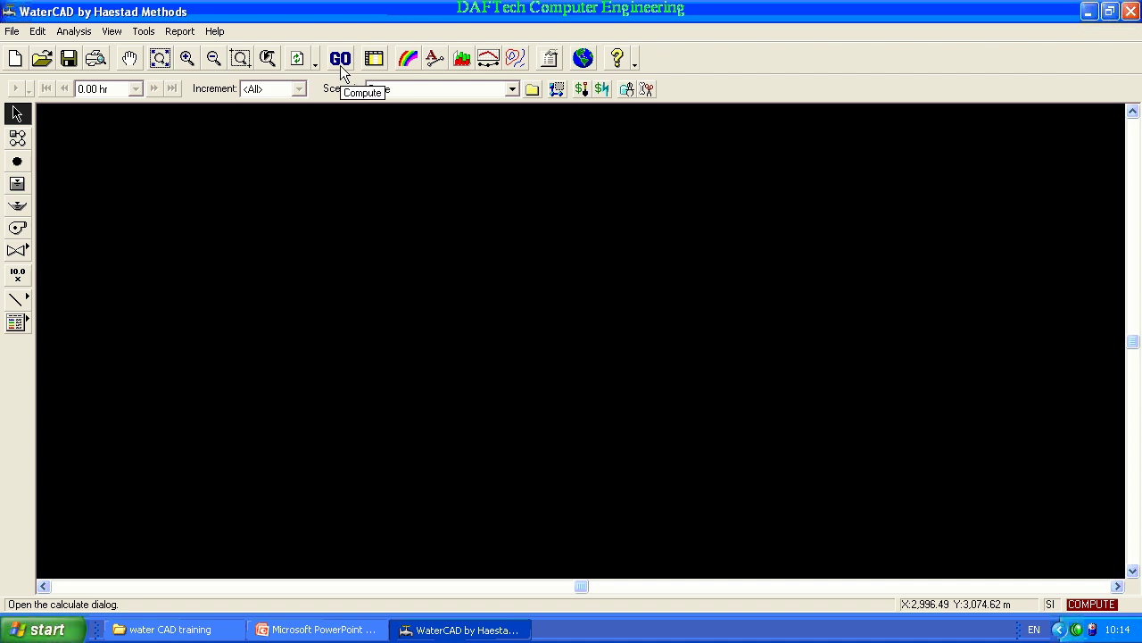
{"action": "left_click", "coordinate": [339, 58]}
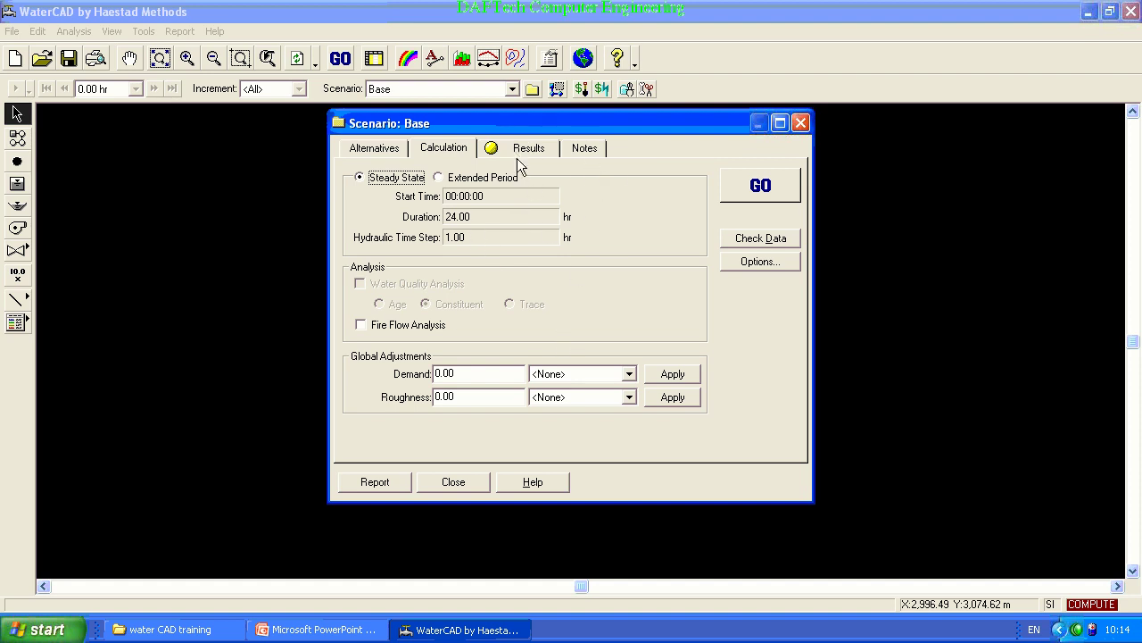
{"action": "left_click", "coordinate": [803, 123]}
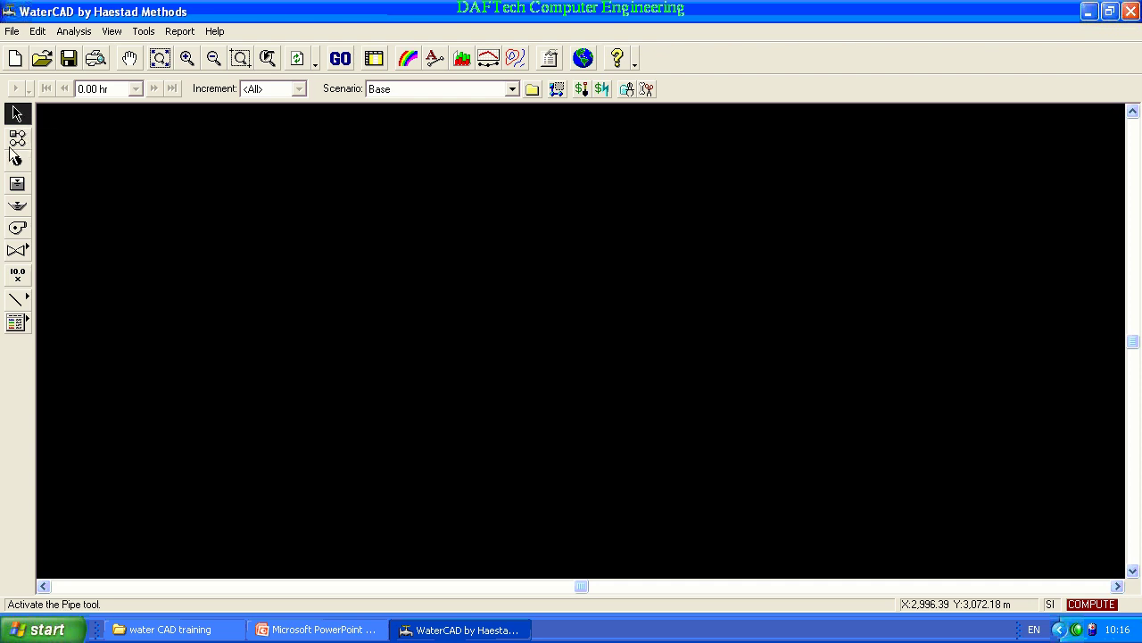
{"action": "left_click", "coordinate": [18, 141]}
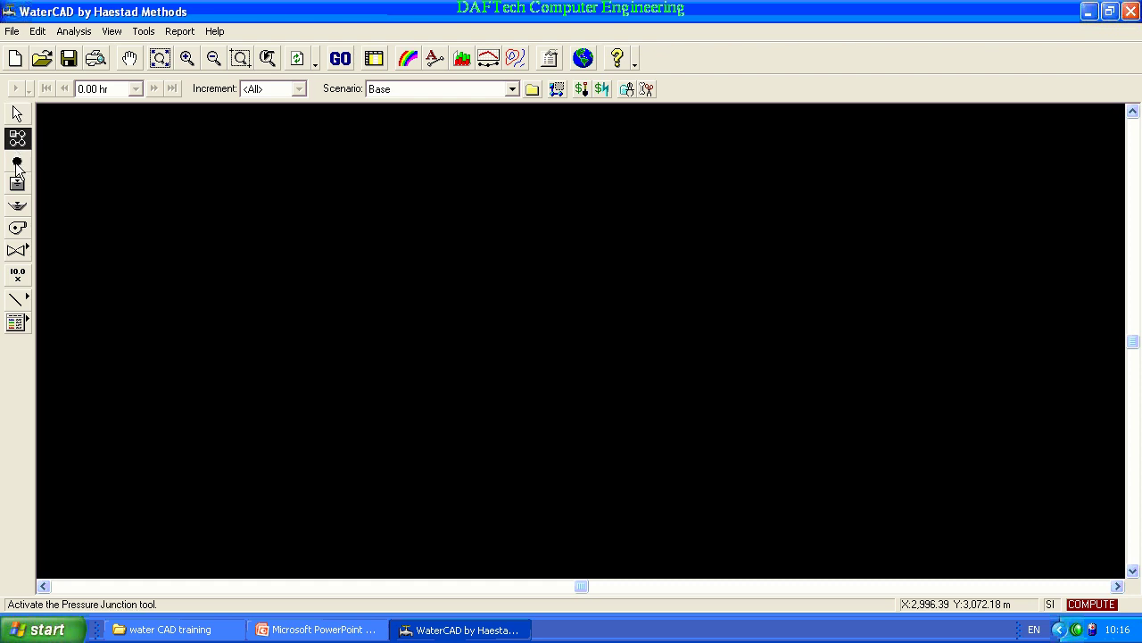
{"action": "left_click", "coordinate": [17, 161]}
{"action": "left_click", "coordinate": [17, 185]}
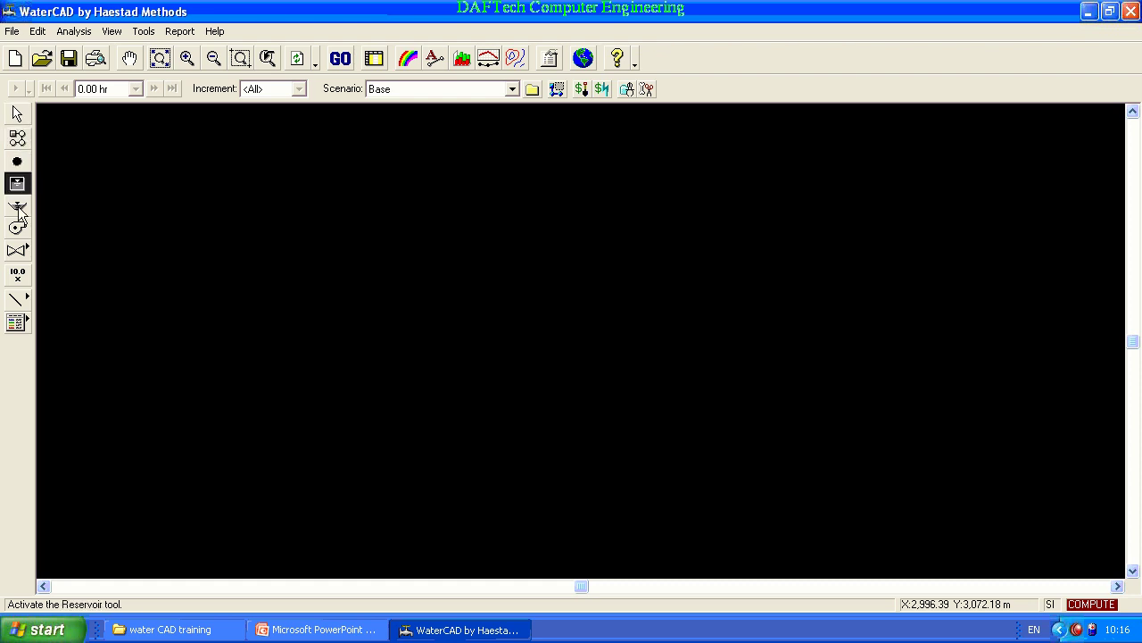
{"action": "left_click", "coordinate": [17, 207]}
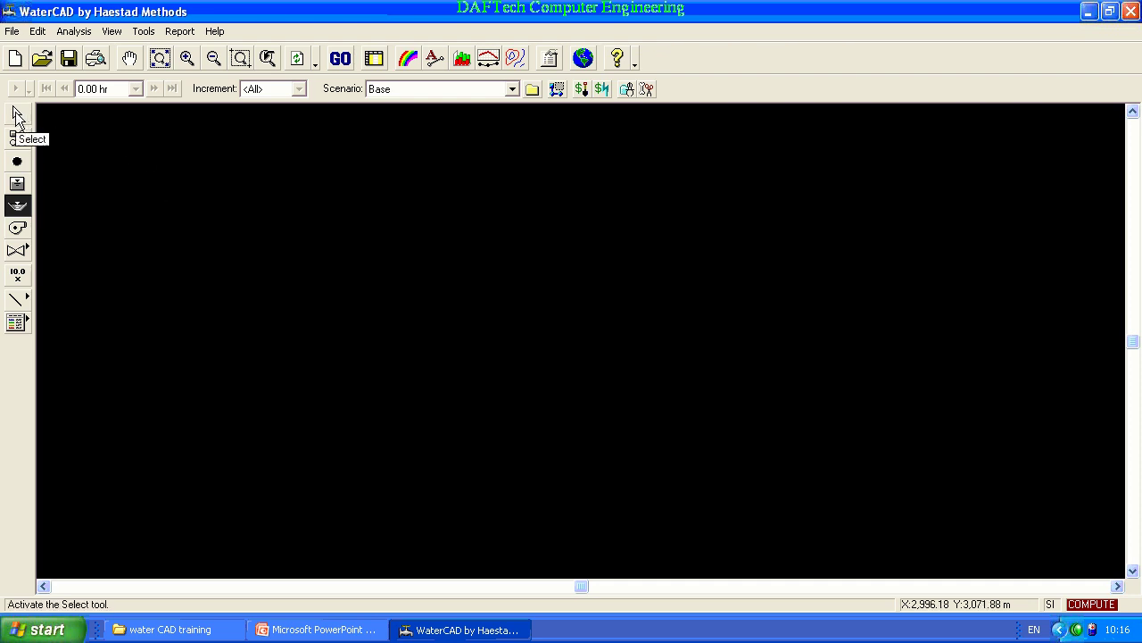
{"action": "left_click", "coordinate": [18, 118]}
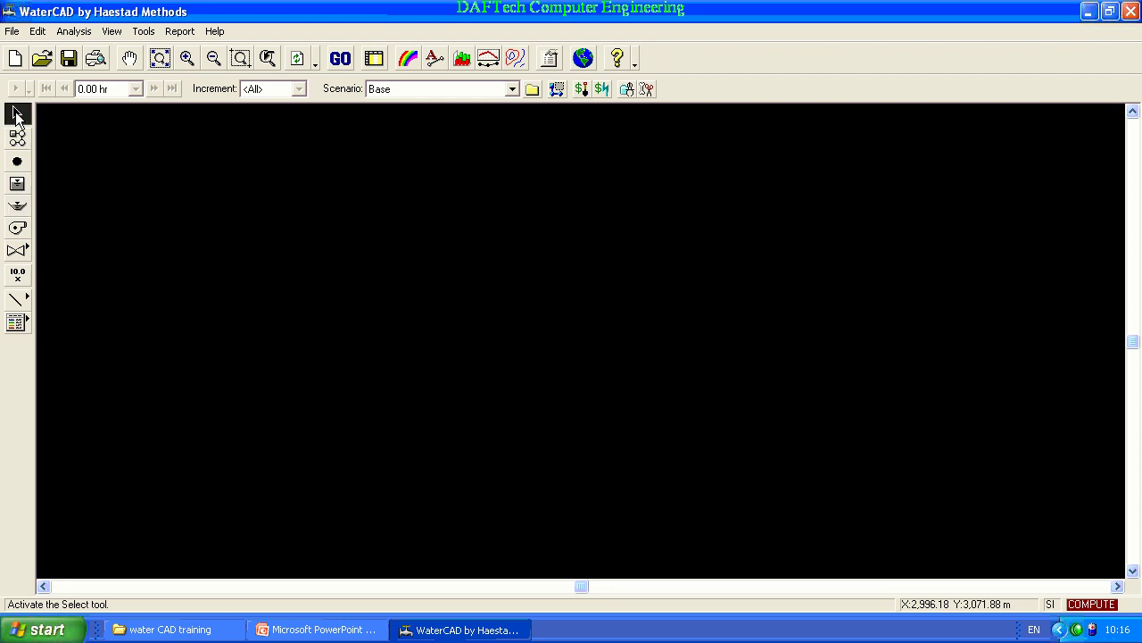